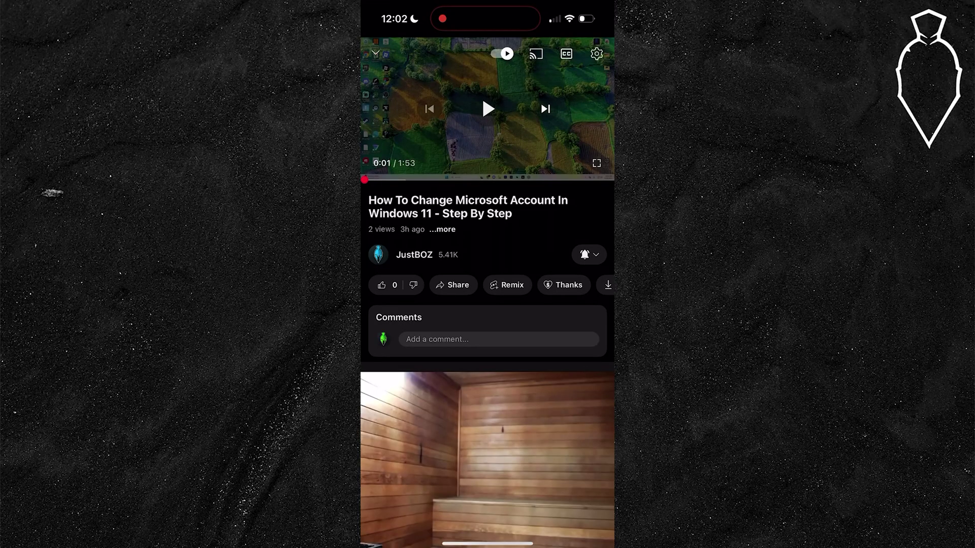
Step: Like the Microsoft account video and attempt to download it for offline viewing
left_click(381, 285)
scroll(534, 285, "right", 3)
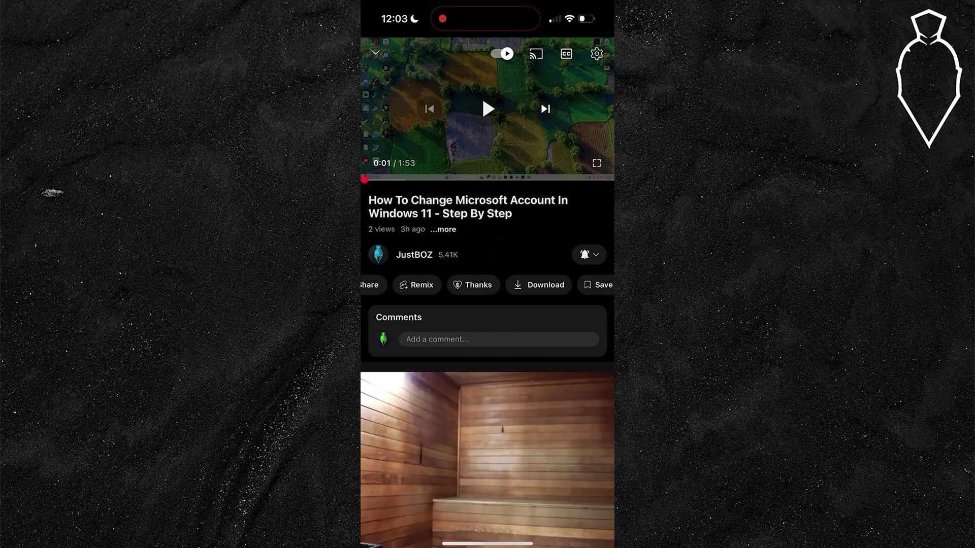
left_click(539, 285)
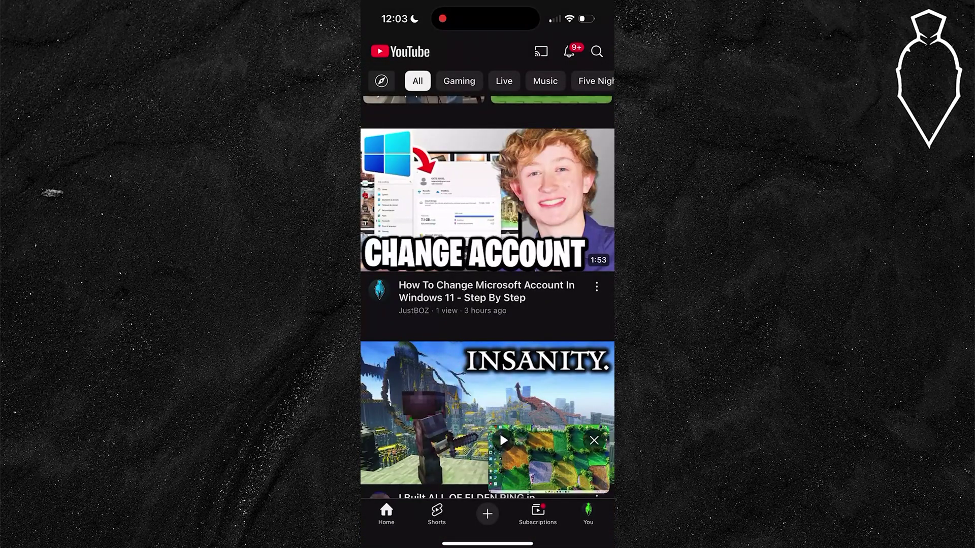
Step: Go to the You tab to view history, playlists and library links
left_click(587, 514)
scroll(488, 304, "down", 6)
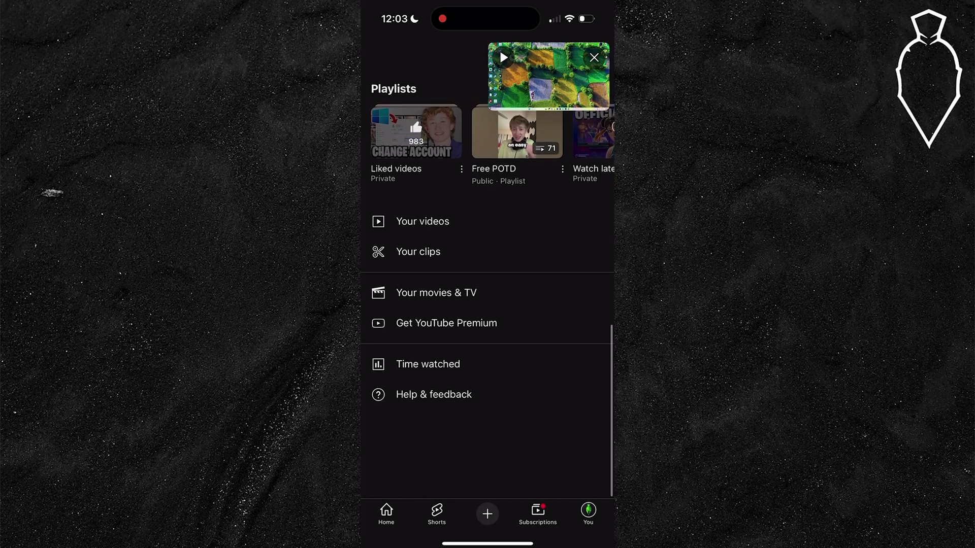
scroll(487, 305, "up", 1)
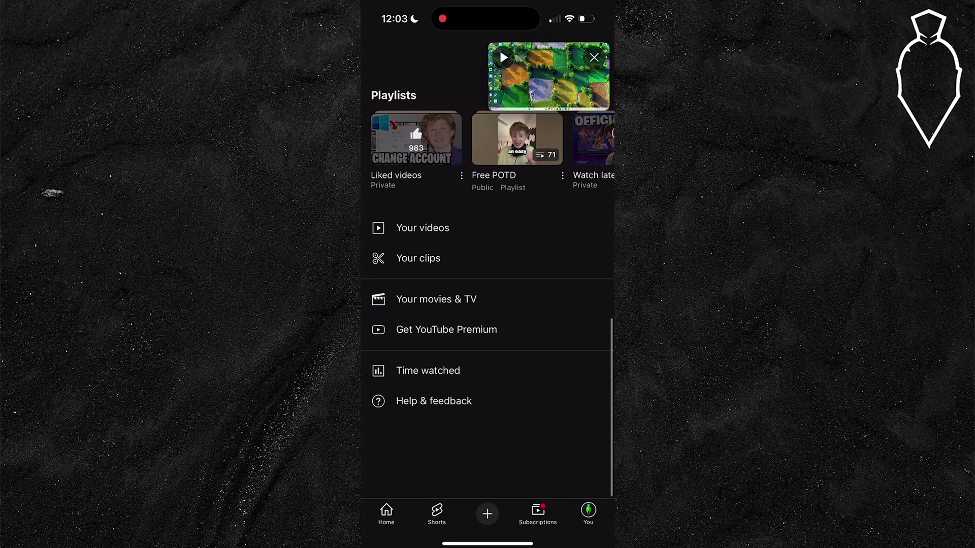